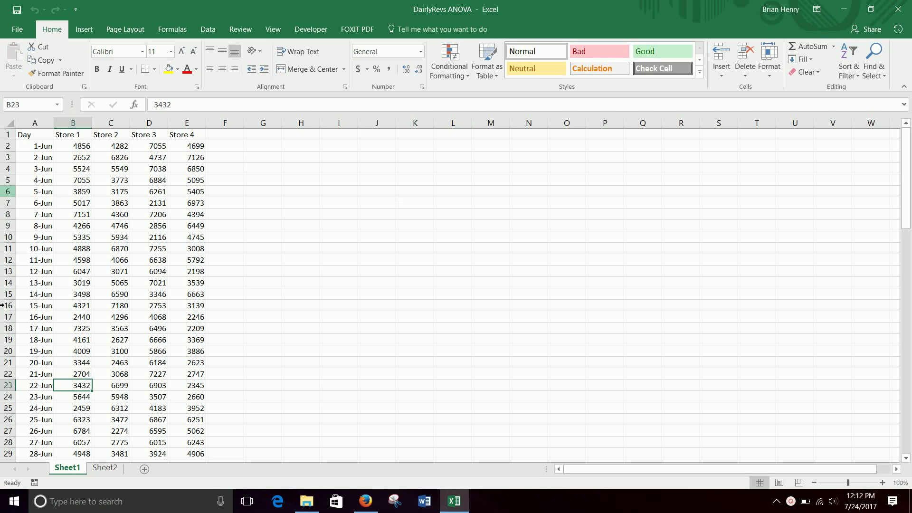
Confirm Sheet1's four-store daily sales run from 1-Jun down to 31-Aug in row 93
click(72, 136)
drag(73, 136, 188, 145)
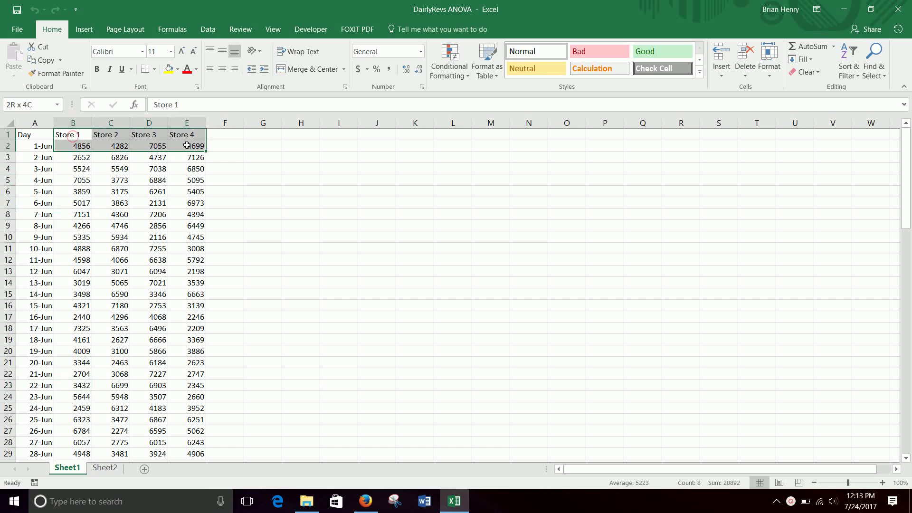
click(143, 189)
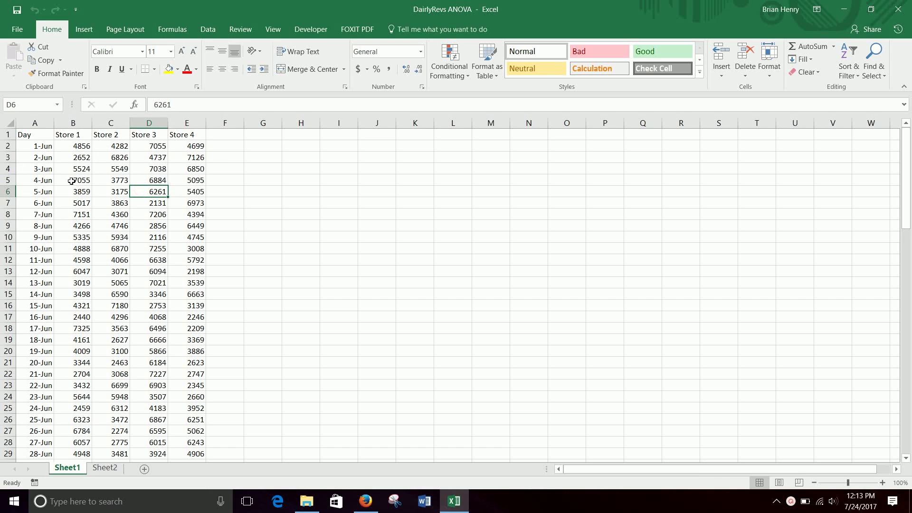
click(28, 143)
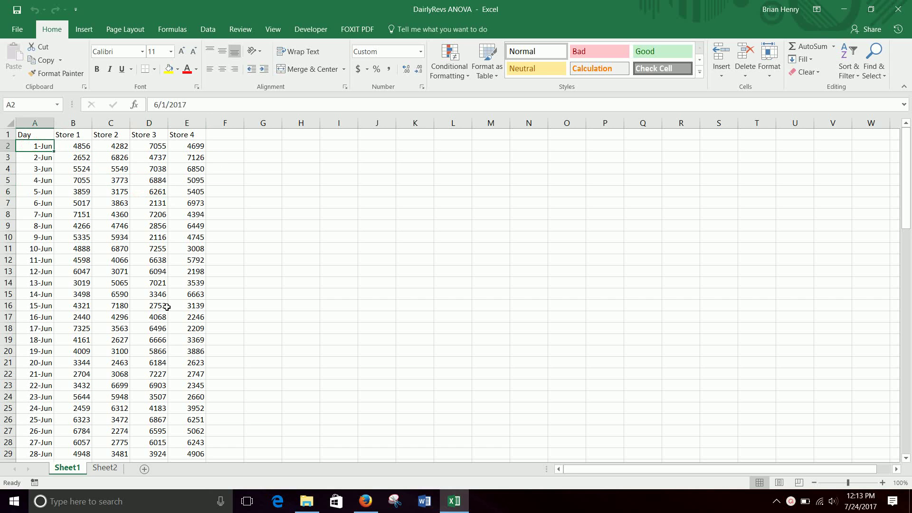
key(ctrl+Down)
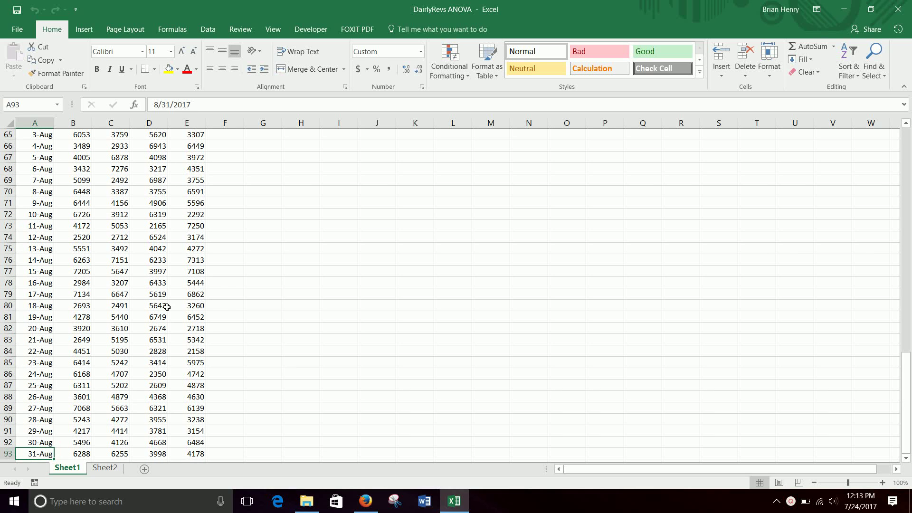
key(ctrl+Up)
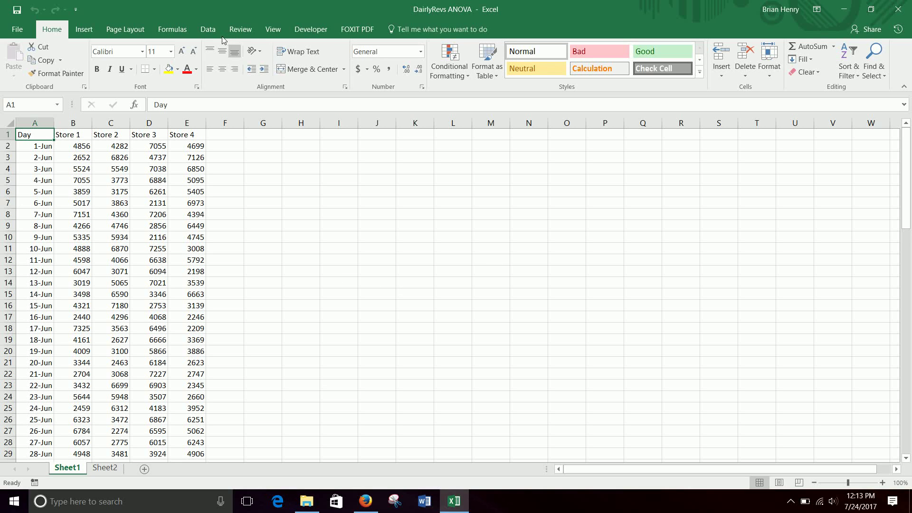
Enable the Analysis ToolPak in the Excel Add-ins list of Excel Options
click(208, 32)
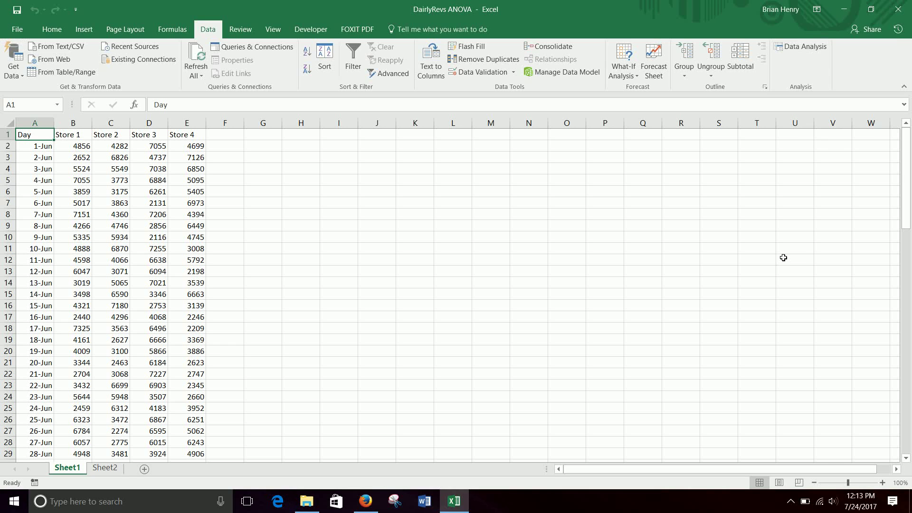
click(11, 28)
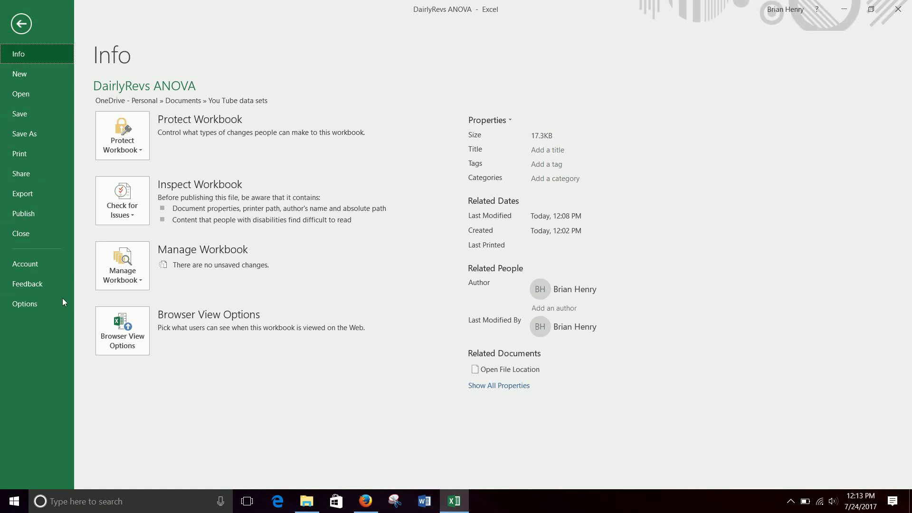
click(26, 304)
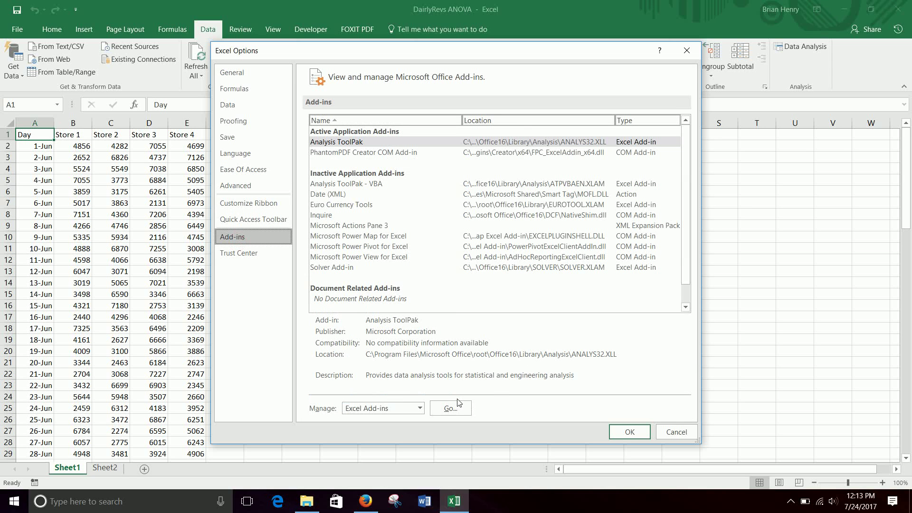
click(455, 405)
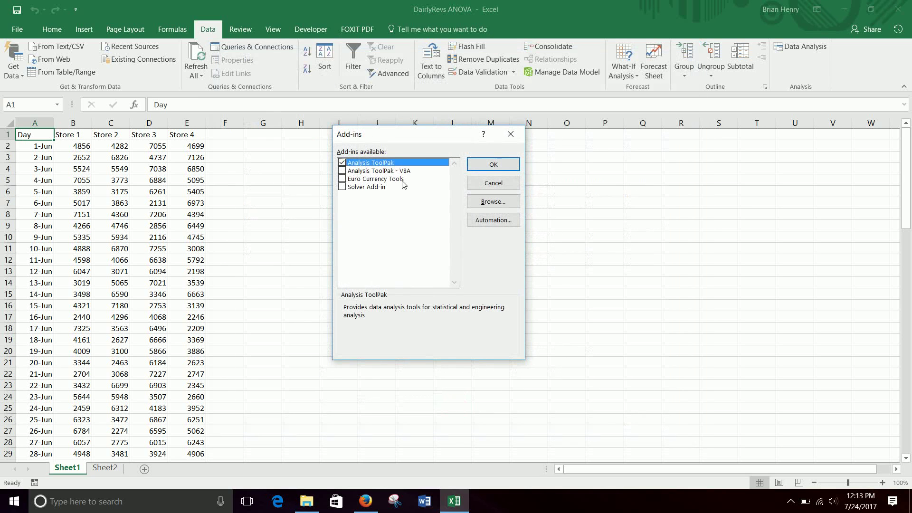
click(479, 163)
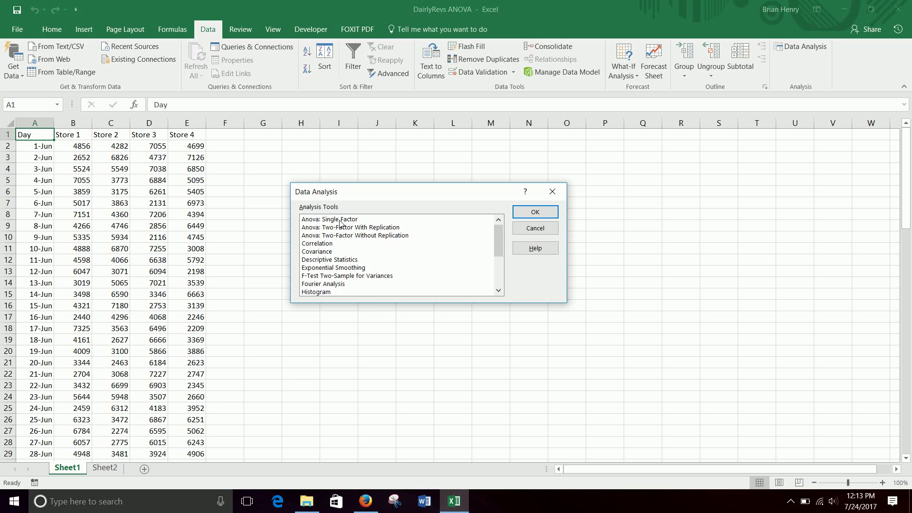
Set up Anova: Single Factor with input $B$1:$E$93, labels in first row, output at G3
click(340, 220)
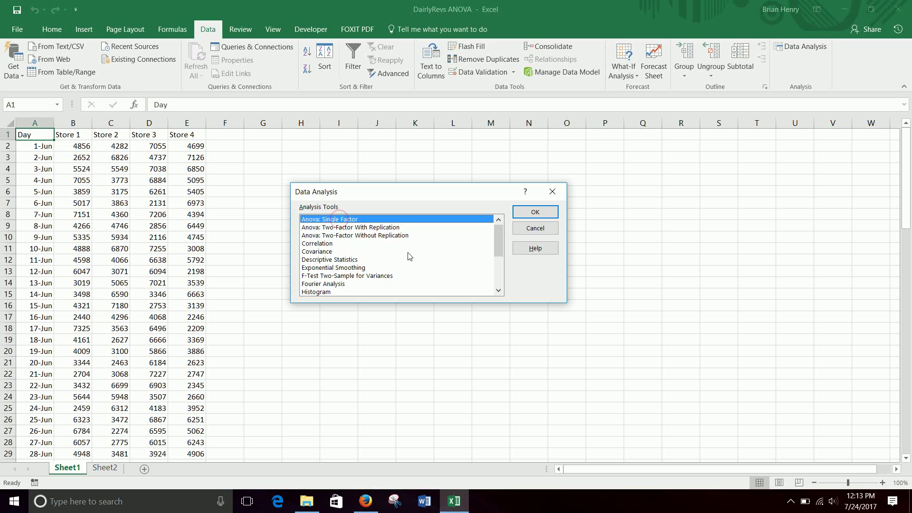
click(540, 213)
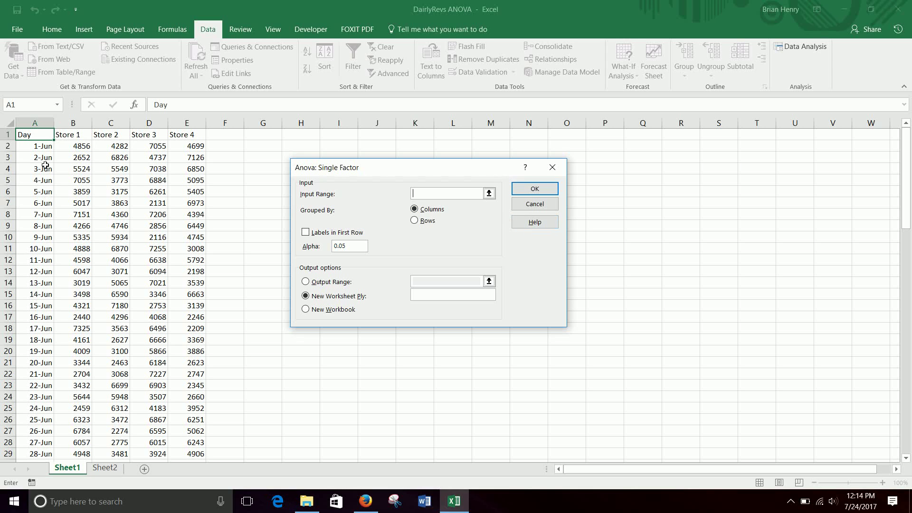
drag(60, 135, 177, 137)
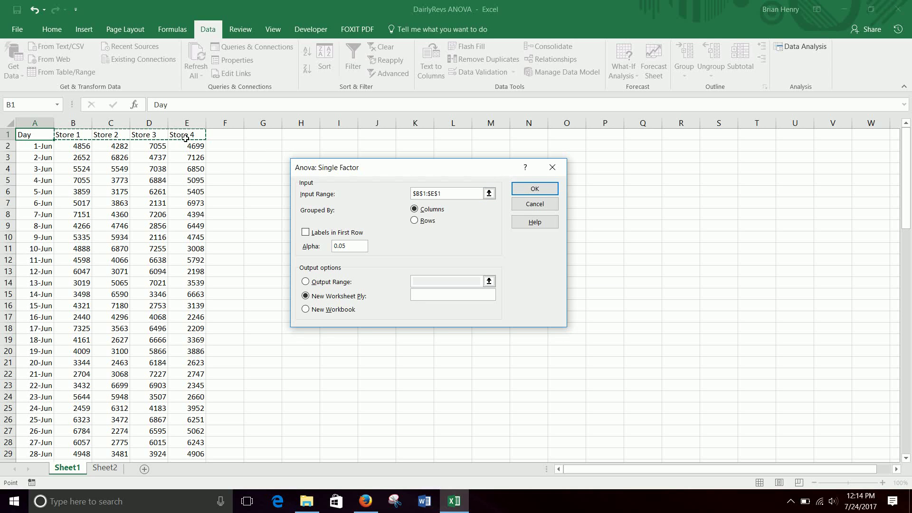
key(ctrl+shift+Down)
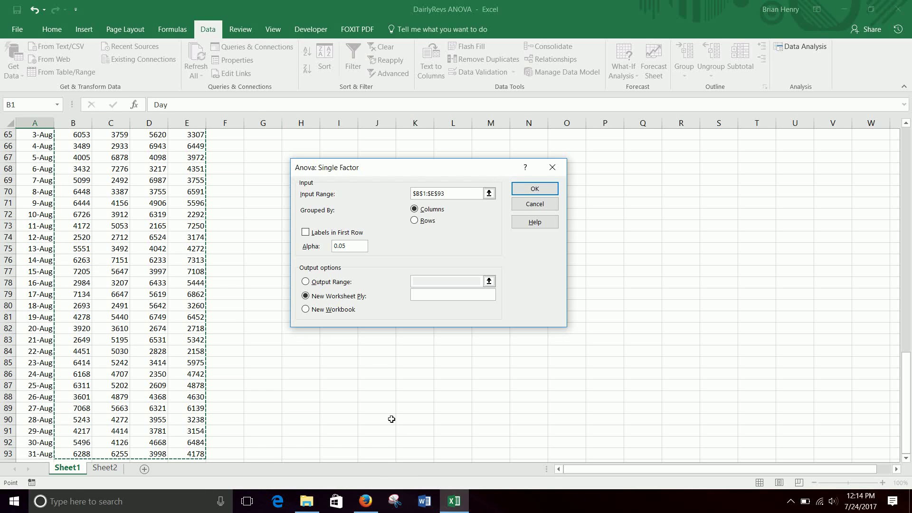
click(305, 233)
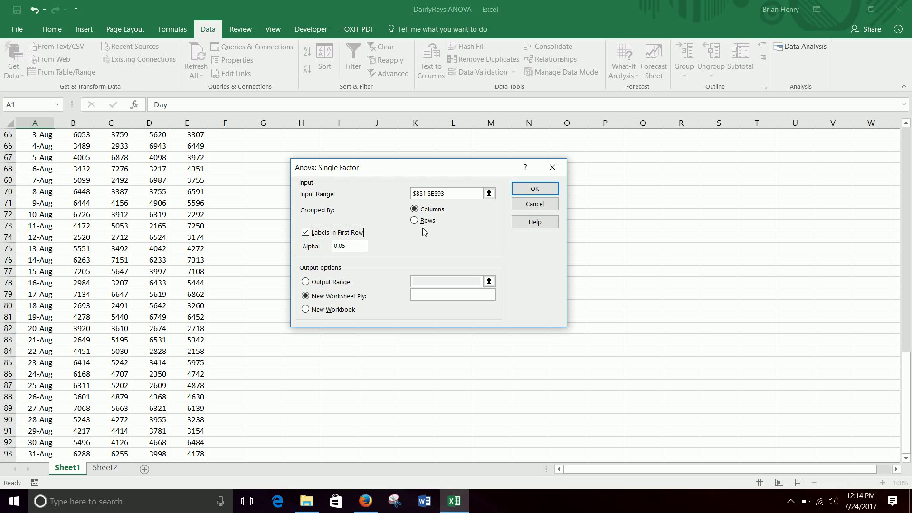
click(306, 282)
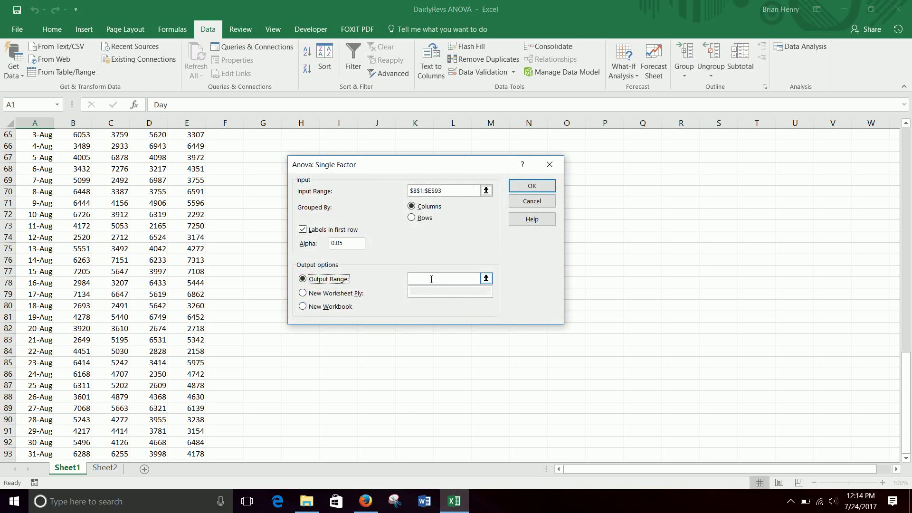
click(431, 279)
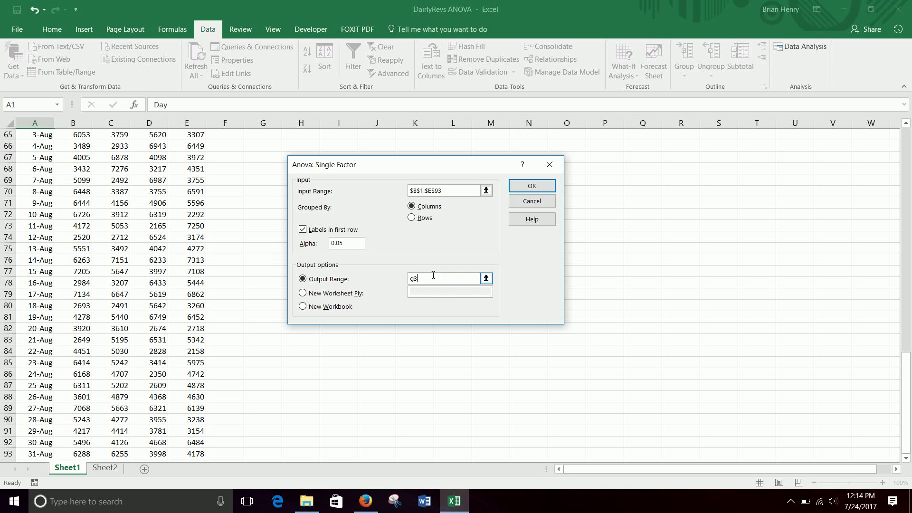
Run the single-factor ANOVA and bring its output at G3 into view
click(531, 186)
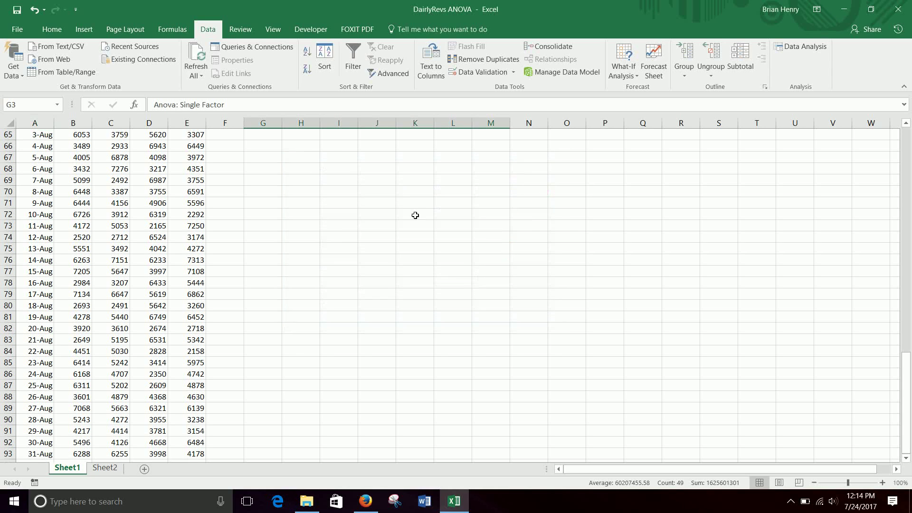
click(279, 154)
key(ctrl+Up)
scroll(278, 155, up, 5)
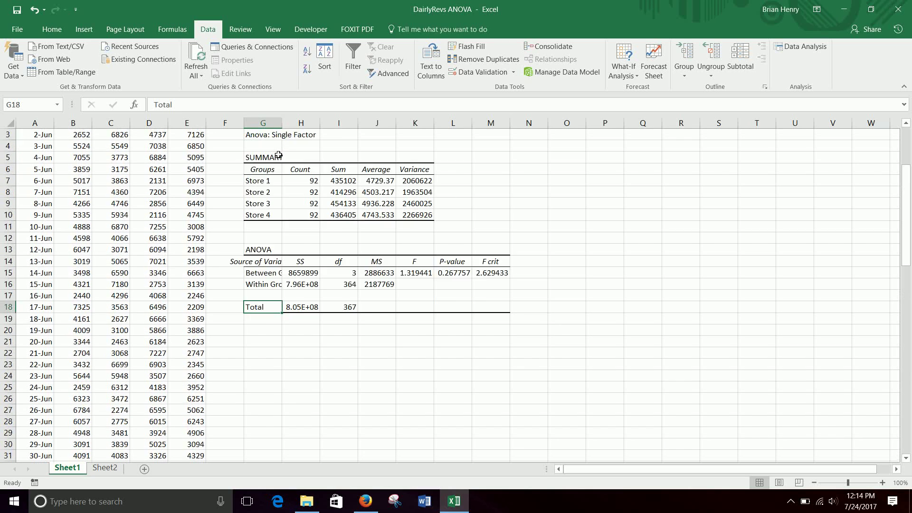
scroll(278, 155, up, 1)
click(266, 159)
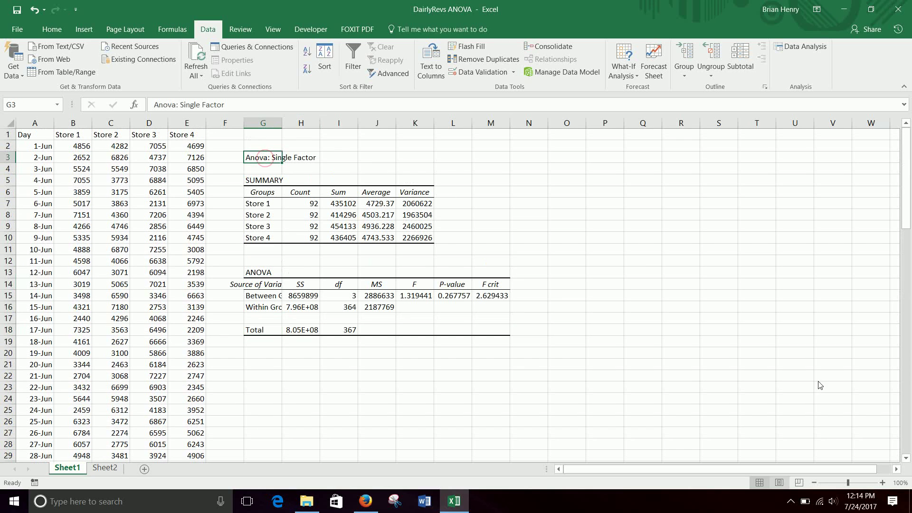
AutoFit column G and select the SUMMARY table G6:K10 with its headings
double_click(284, 122)
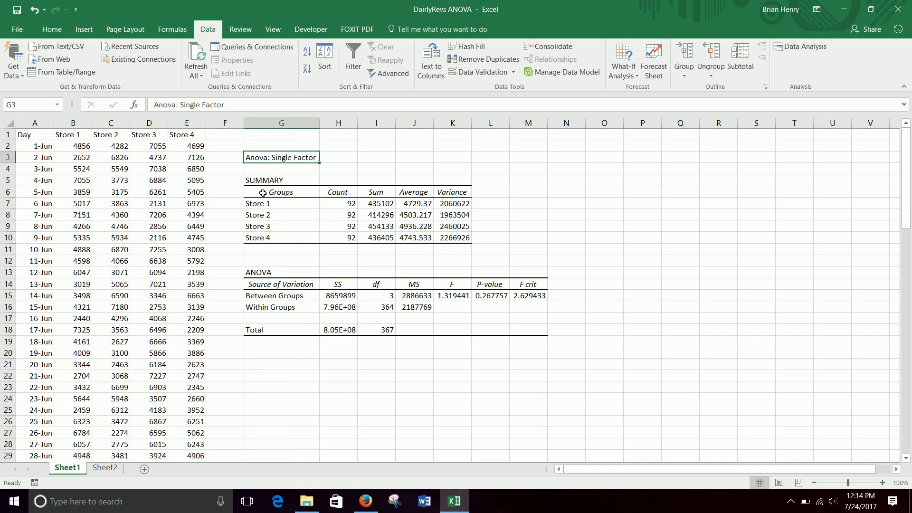
drag(264, 204, 460, 239)
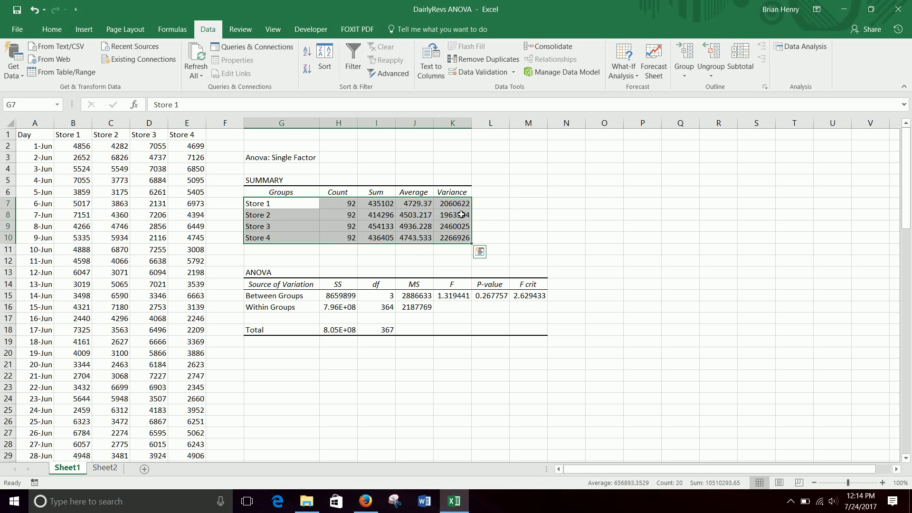
drag(275, 195, 447, 237)
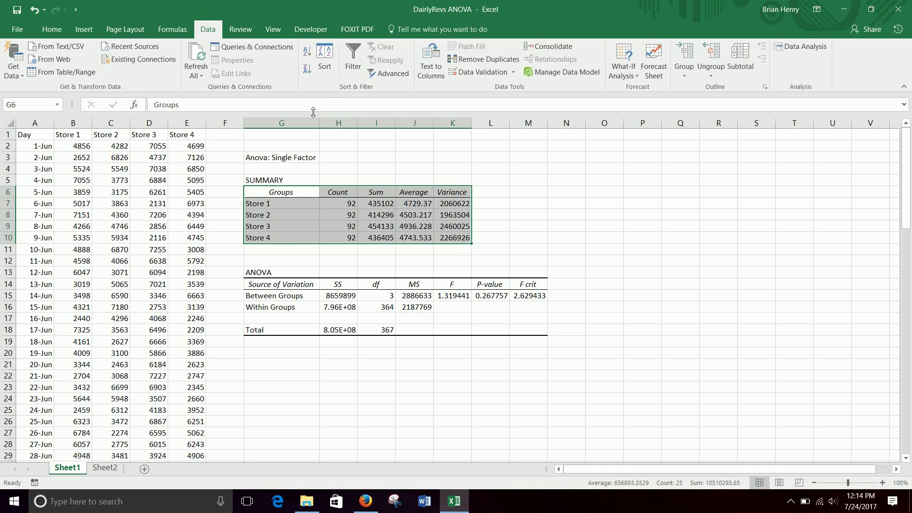
Sort the SUMMARY rows by Average, Largest to Smallest
click(324, 59)
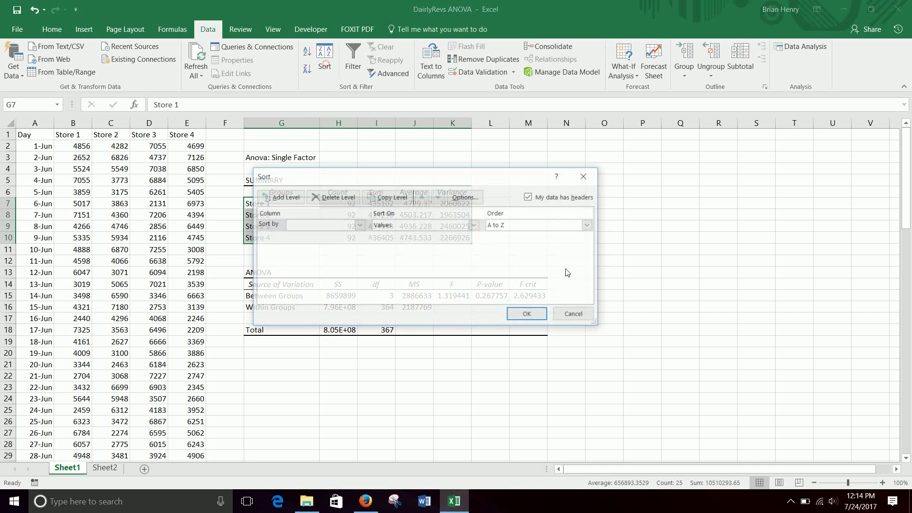
click(359, 225)
click(305, 261)
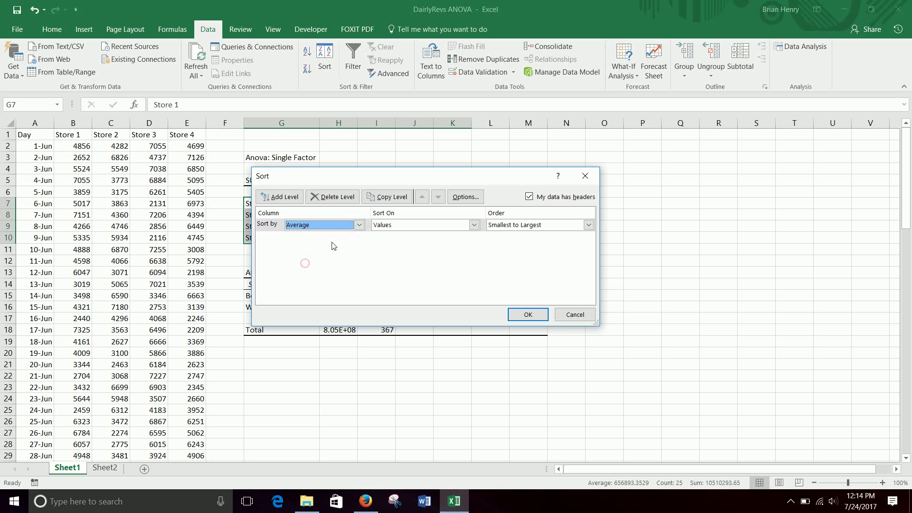
click(512, 225)
click(525, 244)
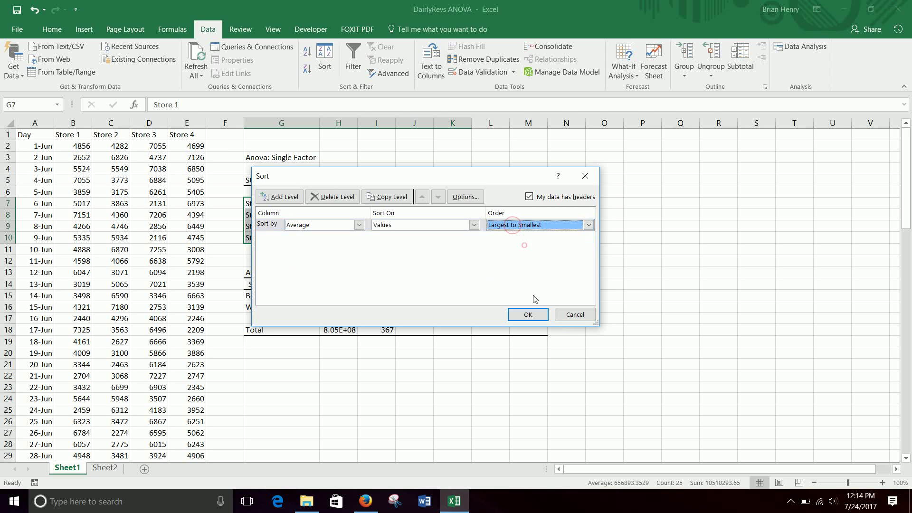
click(528, 315)
Check the sorted averages run Store 3, Store 4, Store 1, Store 2
click(327, 208)
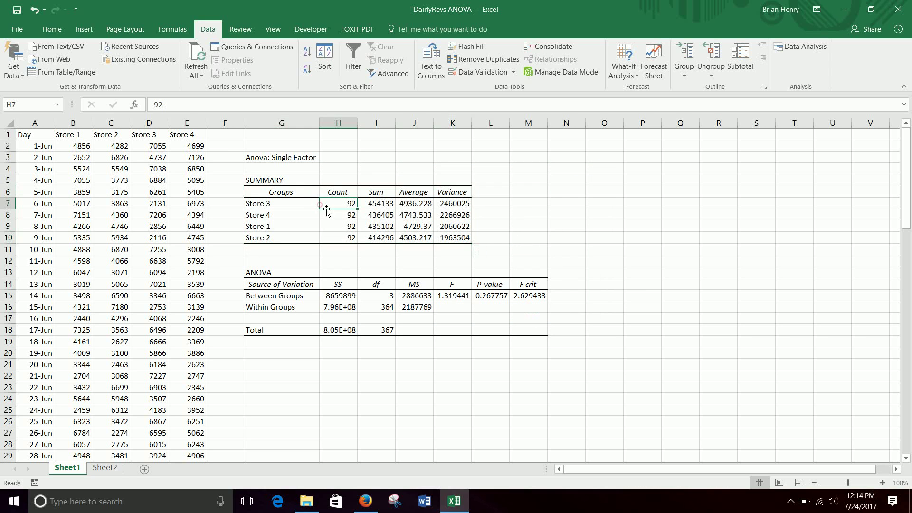
click(411, 205)
click(414, 214)
click(422, 227)
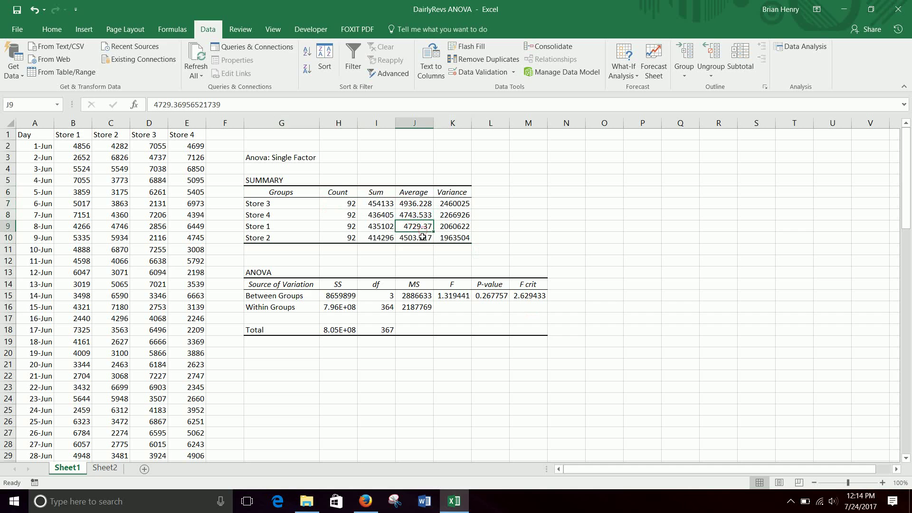
click(417, 238)
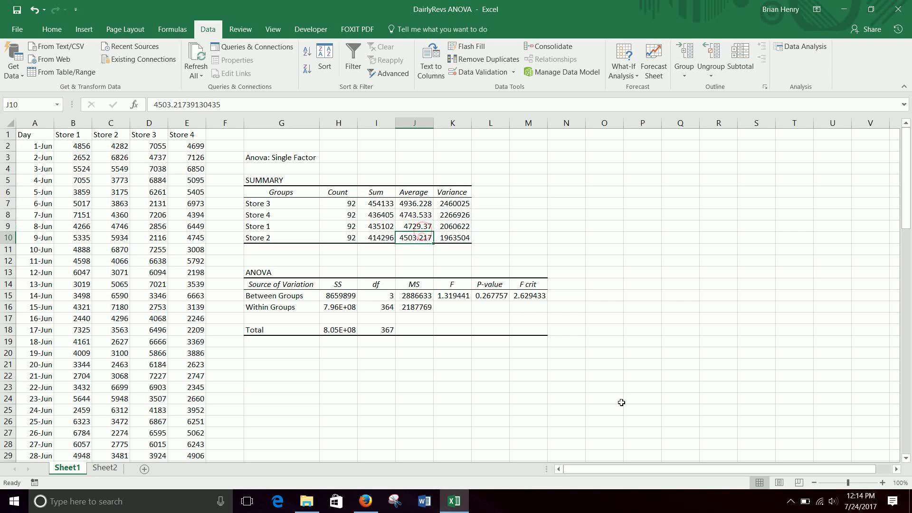
click(490, 296)
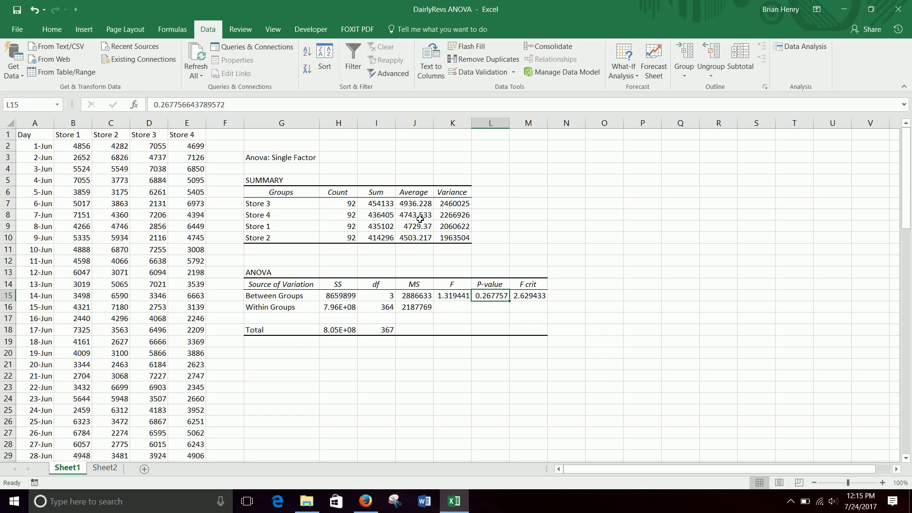
drag(419, 204, 418, 237)
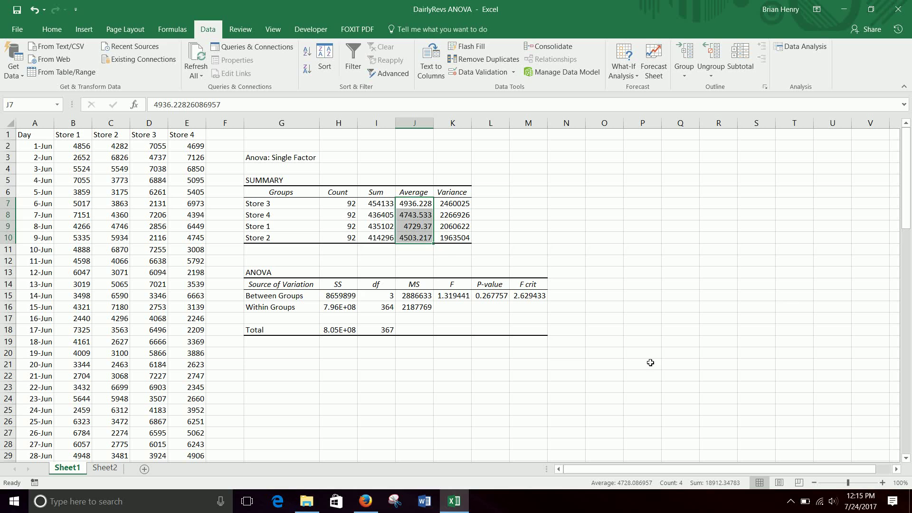
click(473, 295)
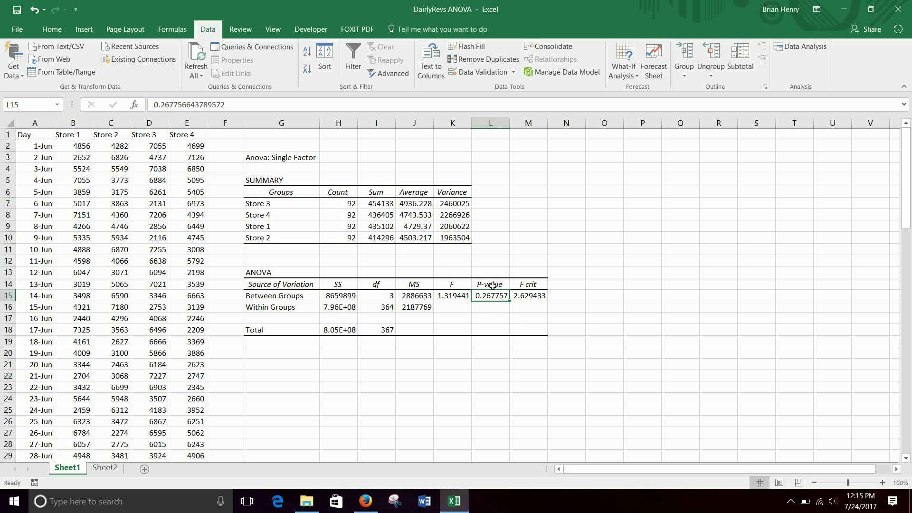
drag(491, 284, 492, 297)
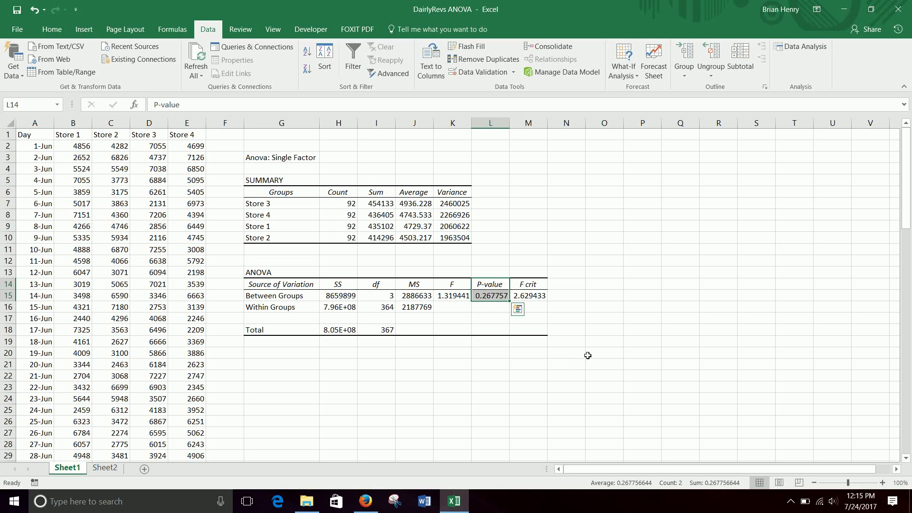
click(416, 203)
key(ctrl+shift+Down)
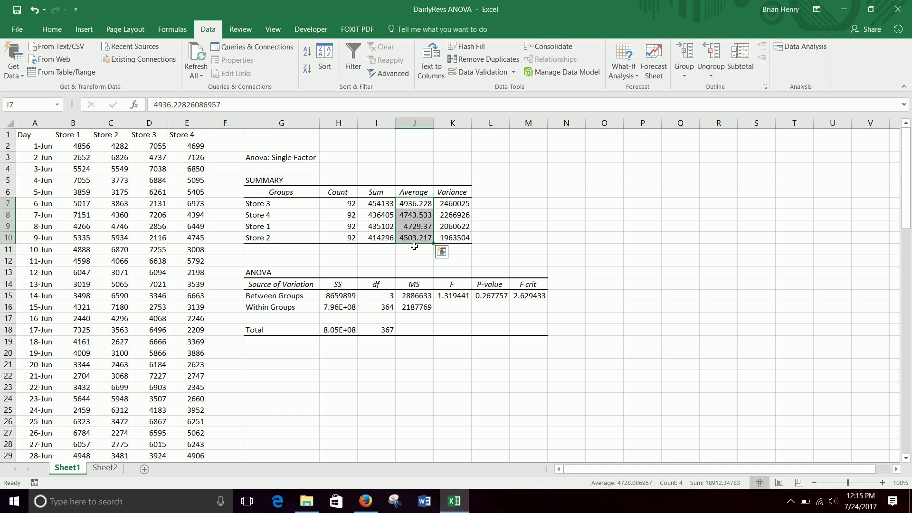
click(504, 297)
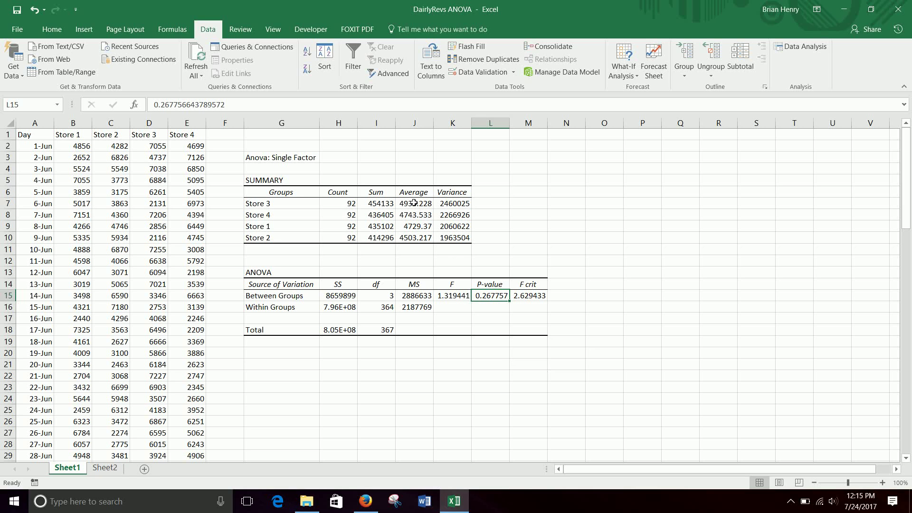
drag(414, 202, 415, 250)
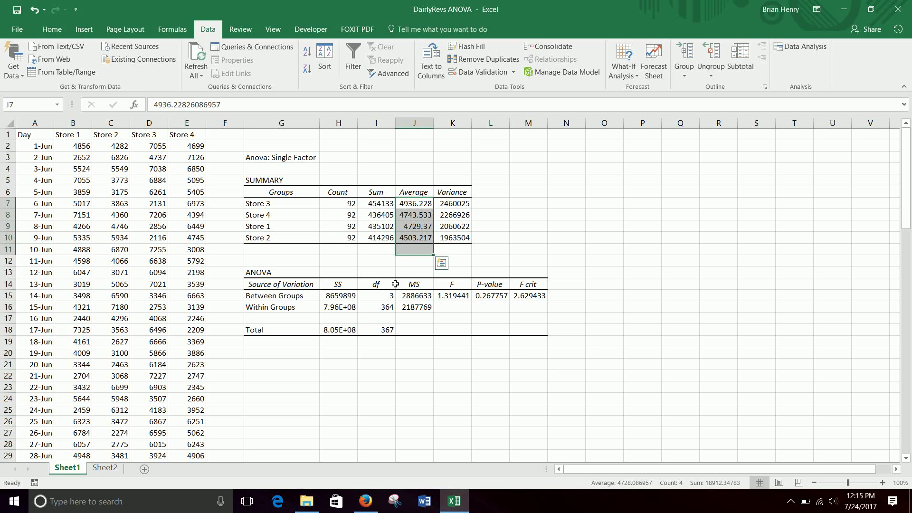
click(497, 292)
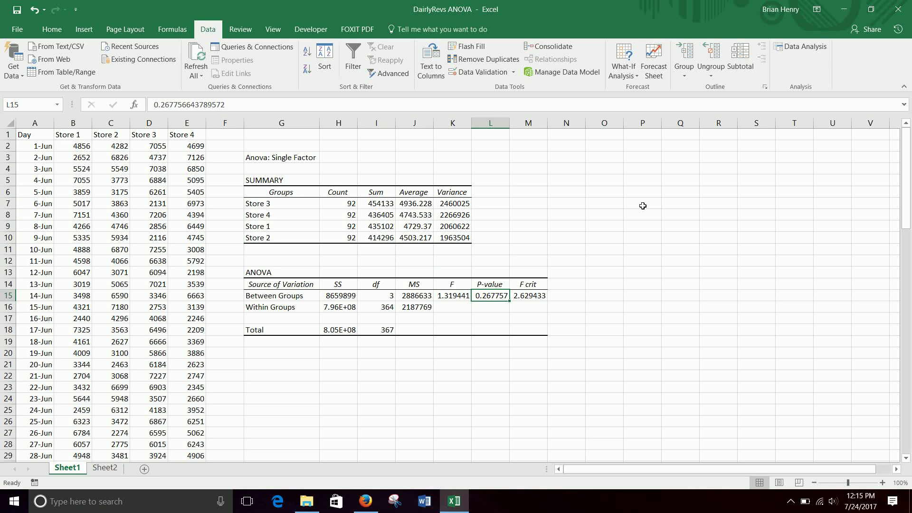
On Sheet2, run Anova: Single Factor on $B$1:$E$93 into G3 and AutoFit column G
click(105, 468)
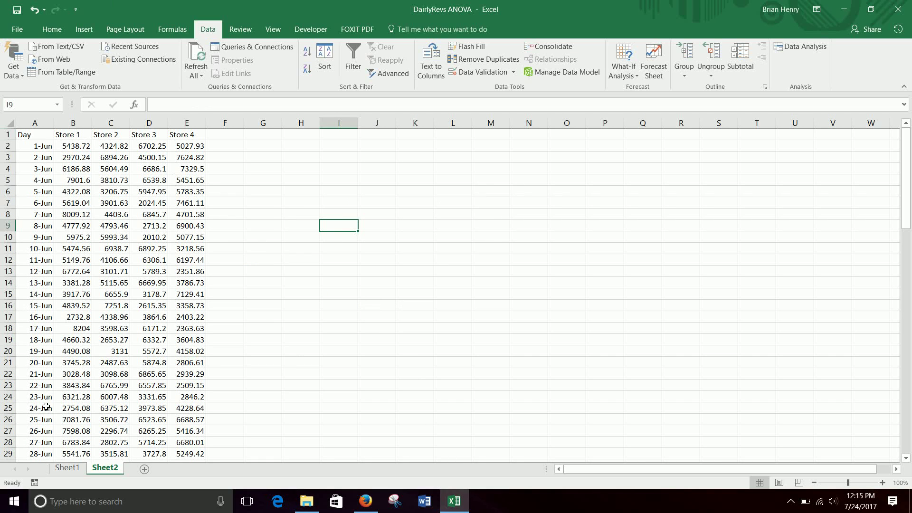
click(800, 48)
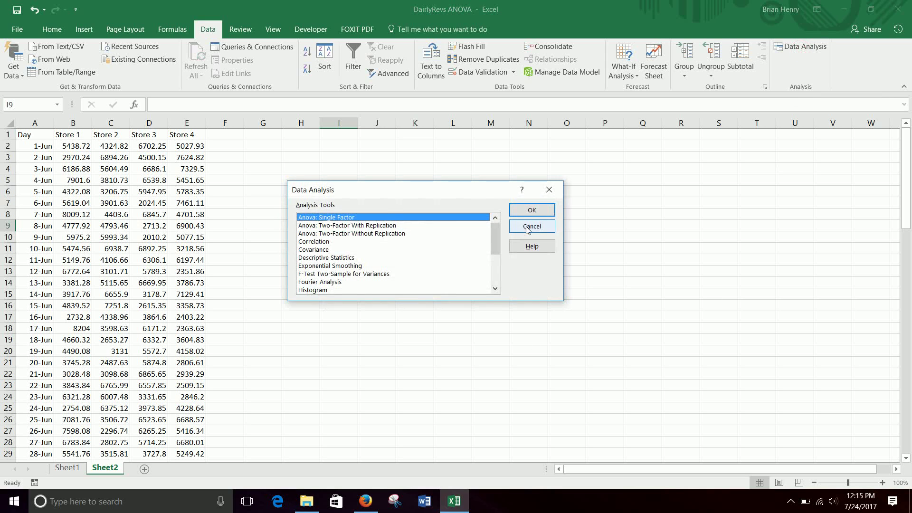
click(531, 211)
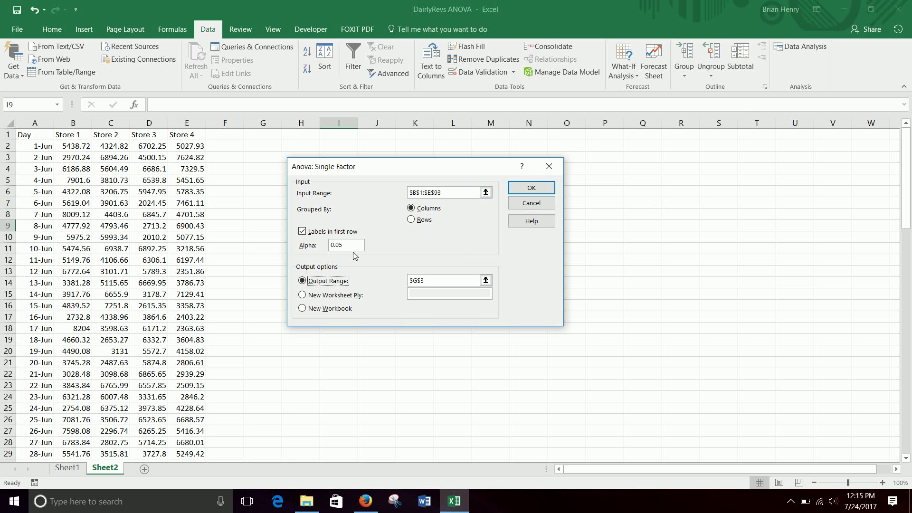
click(531, 188)
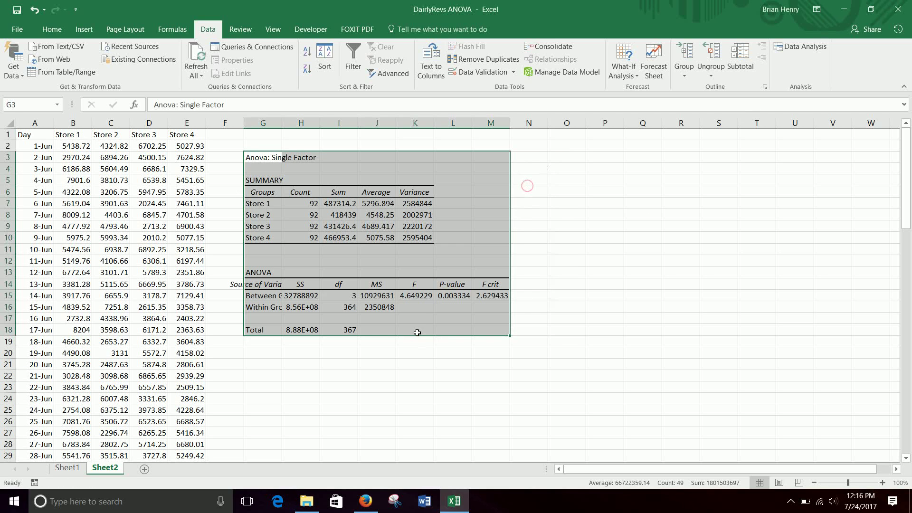
double_click(283, 121)
Sort Sheet2's SUMMARY G6:K10 by Average descending, Store 1 first, then return to Sheet1
drag(287, 197, 444, 238)
click(324, 66)
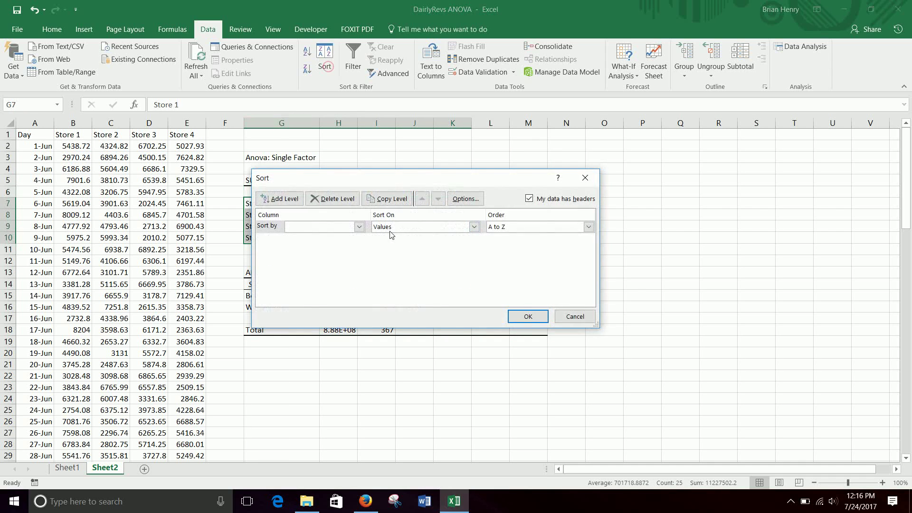
click(359, 226)
click(320, 262)
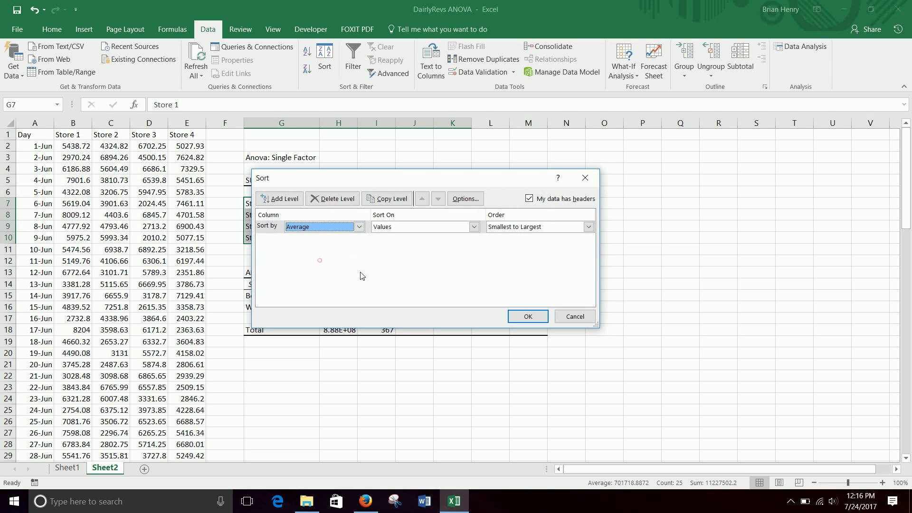
click(588, 226)
click(517, 246)
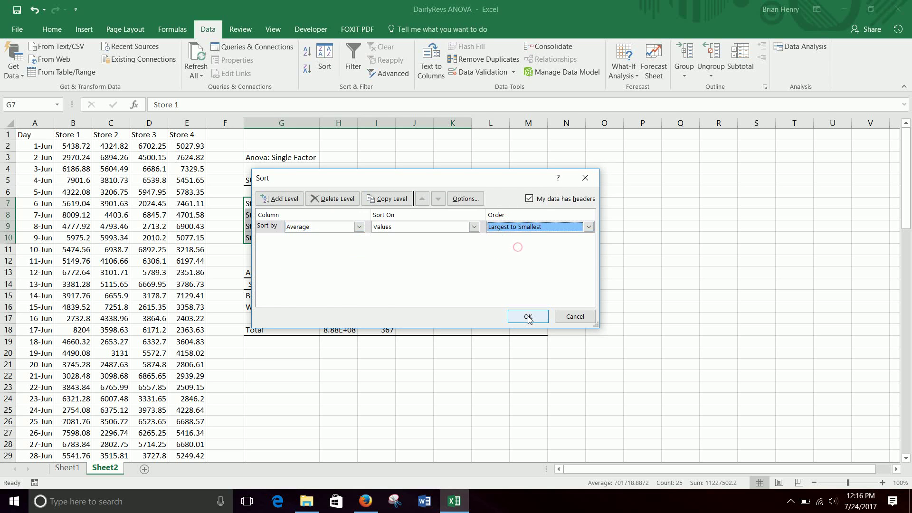
click(528, 316)
click(414, 203)
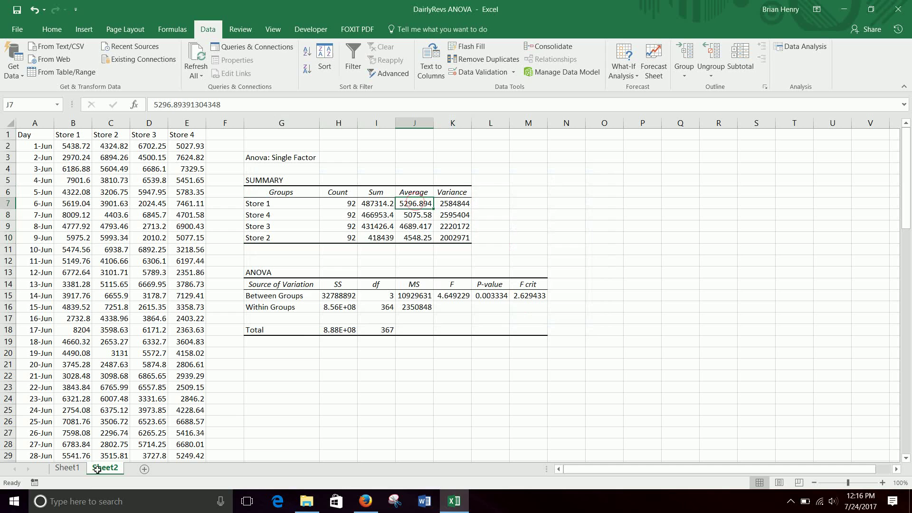
click(71, 468)
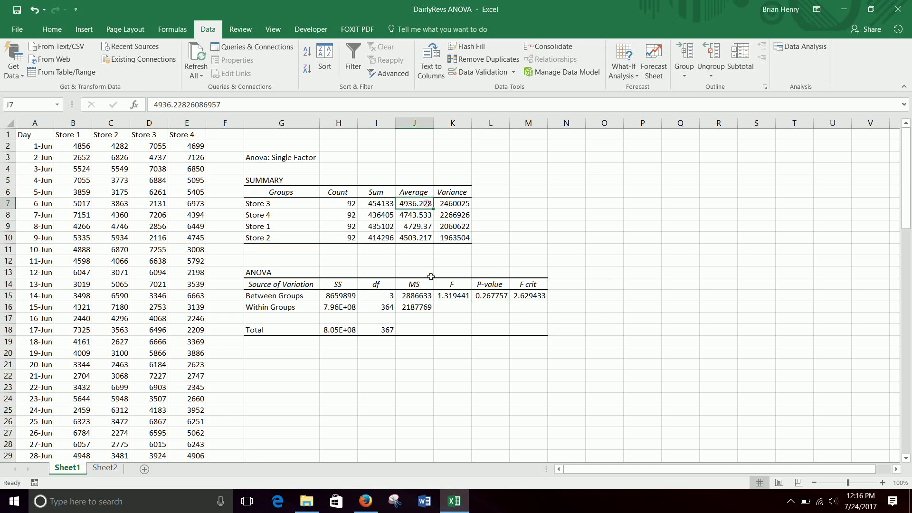
click(422, 239)
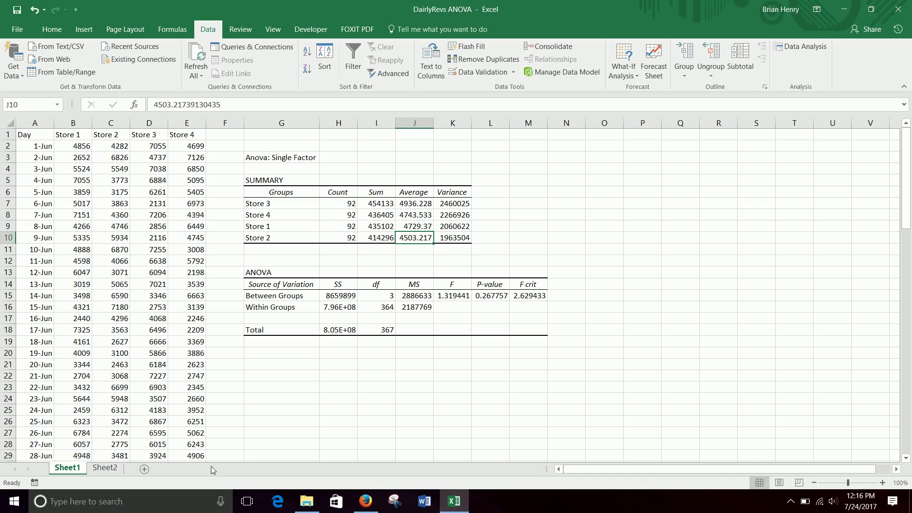
drag(462, 203, 456, 237)
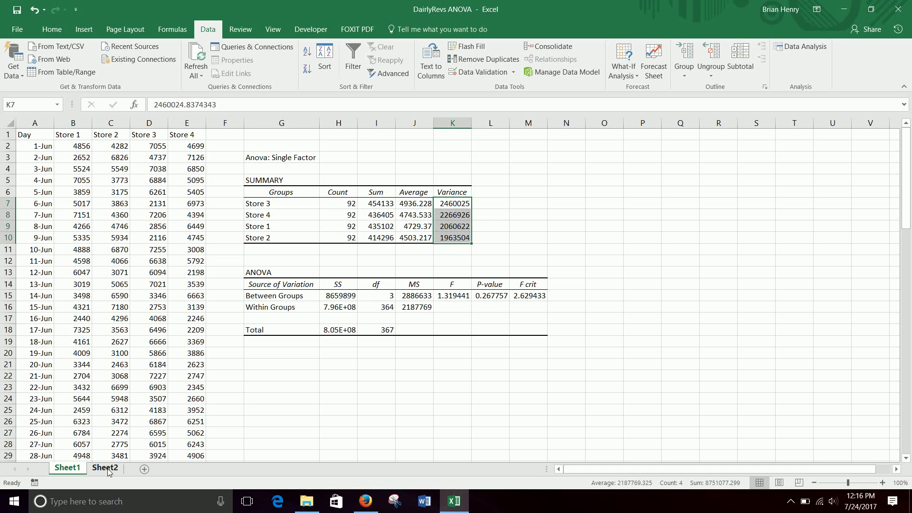
click(107, 469)
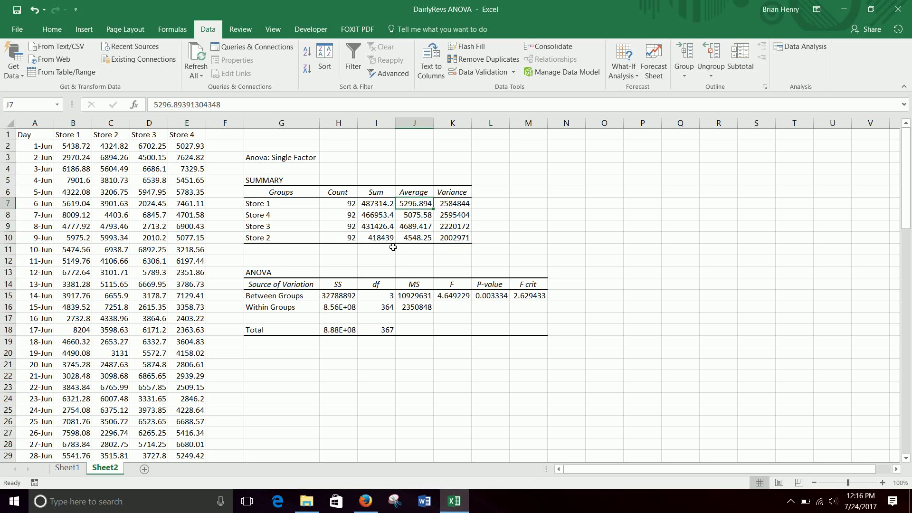
click(413, 238)
click(60, 460)
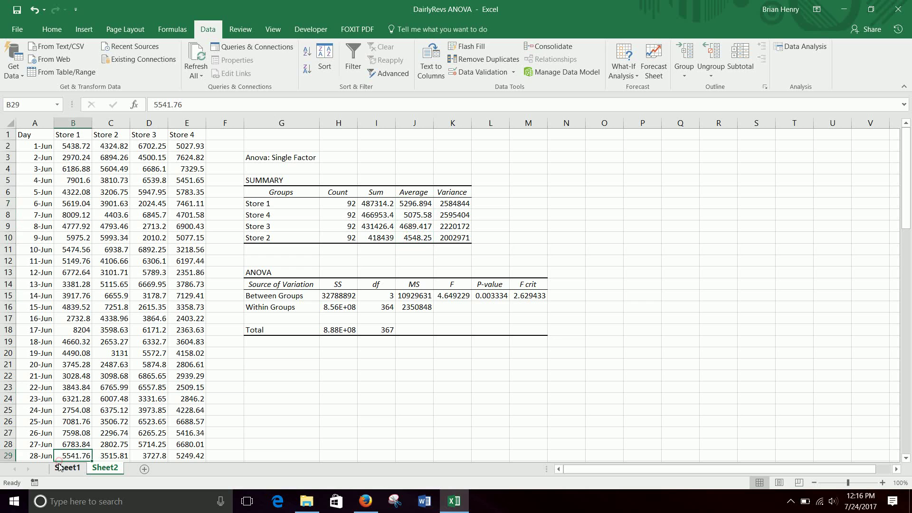
click(98, 469)
drag(418, 204, 415, 247)
click(608, 351)
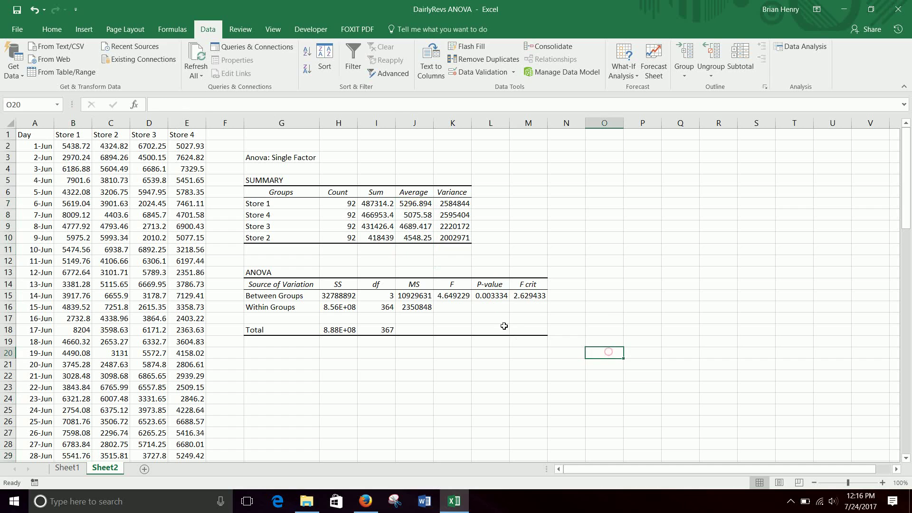
click(494, 297)
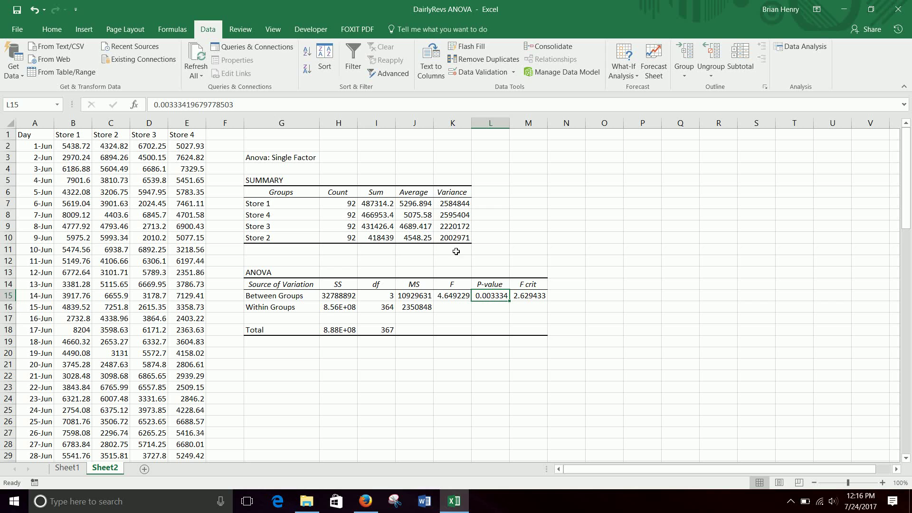
click(67, 468)
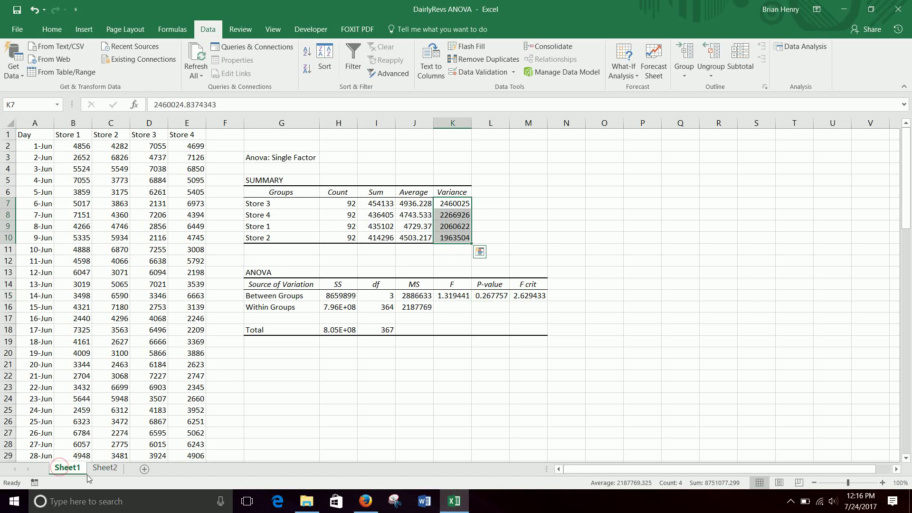
click(104, 469)
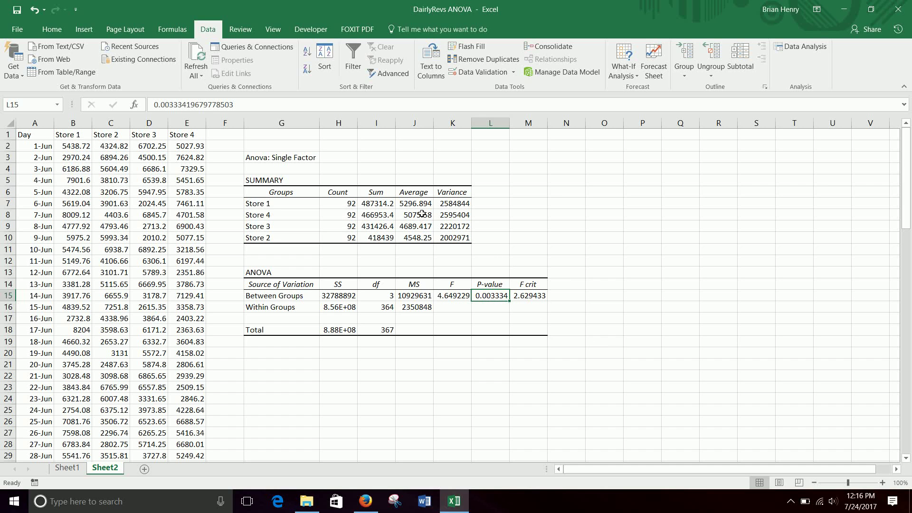
drag(420, 205, 420, 235)
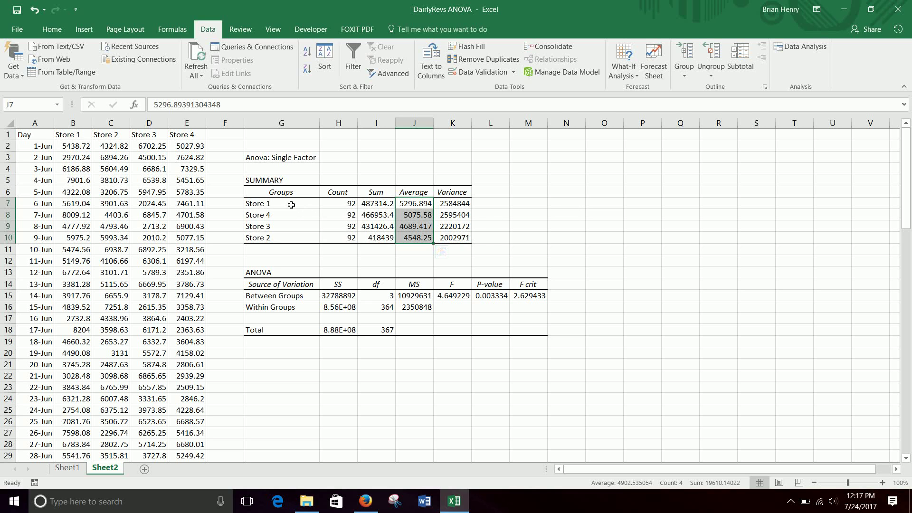
drag(290, 203, 456, 237)
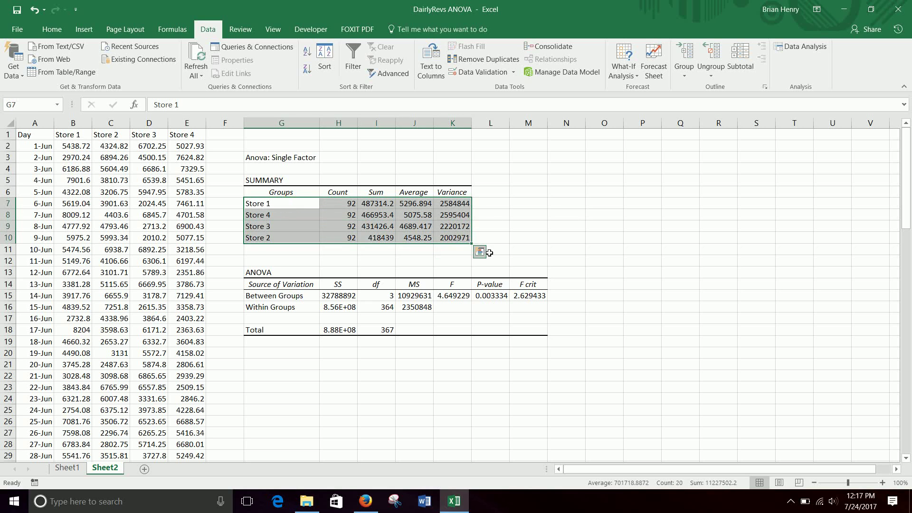
click(501, 296)
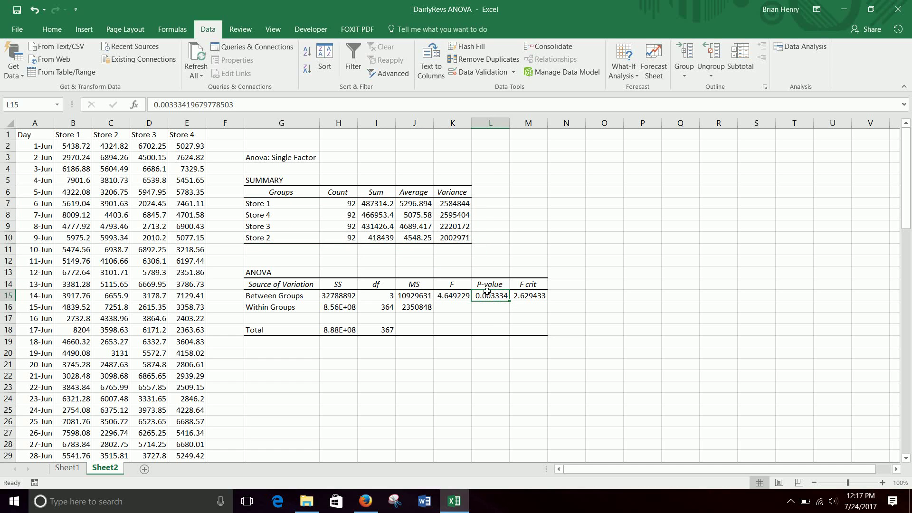
click(265, 236)
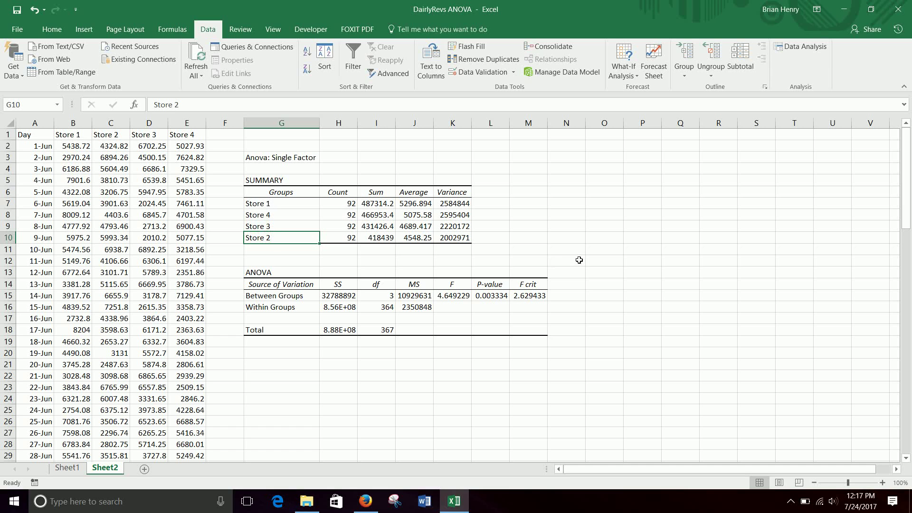
click(67, 468)
drag(419, 203, 417, 238)
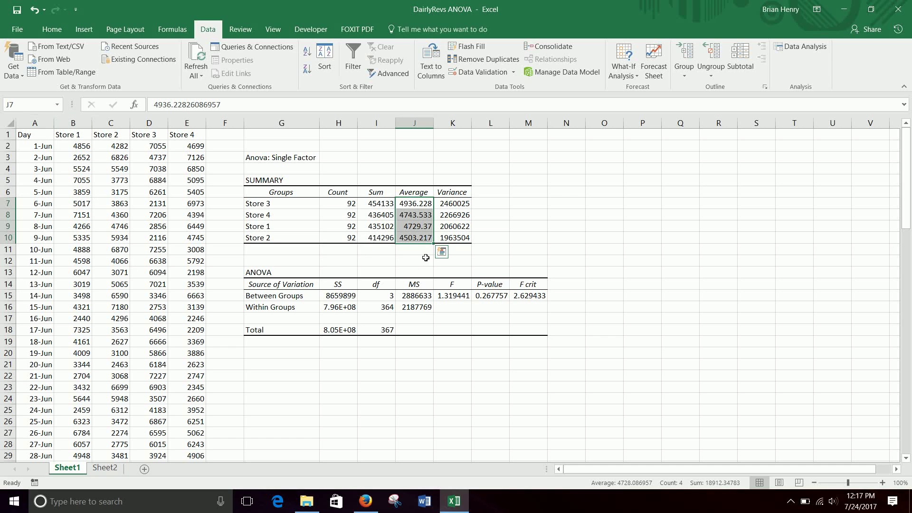
click(411, 238)
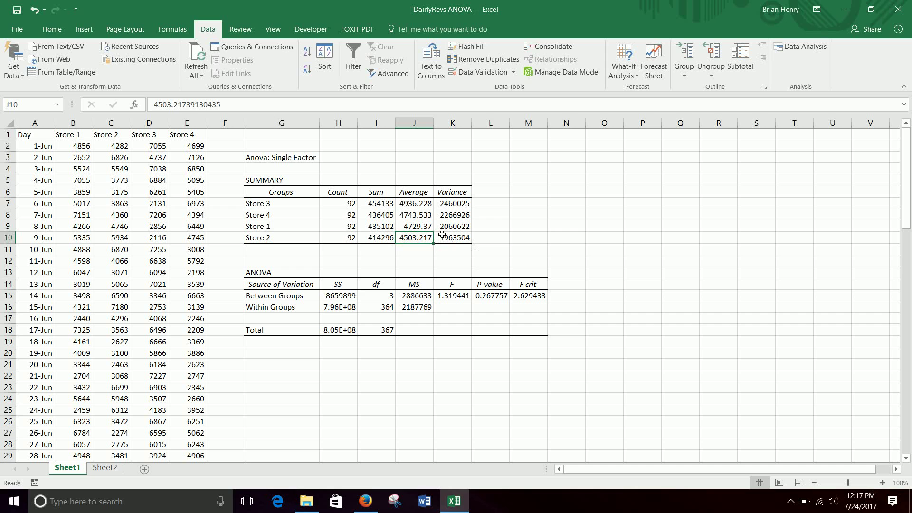
click(101, 469)
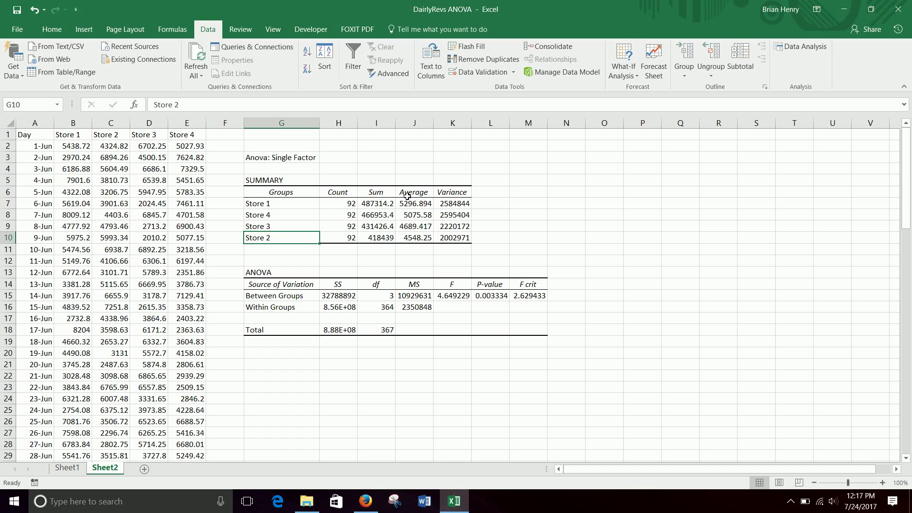
drag(407, 202, 413, 237)
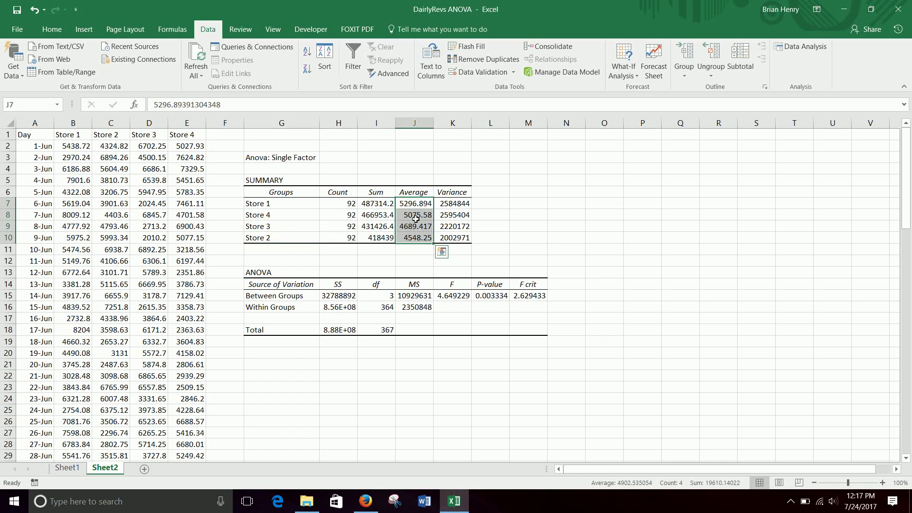
click(485, 292)
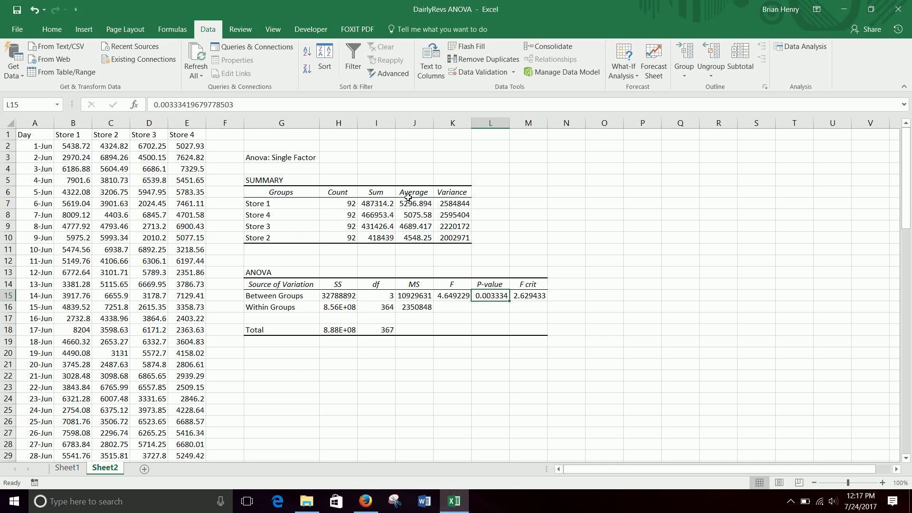
click(417, 240)
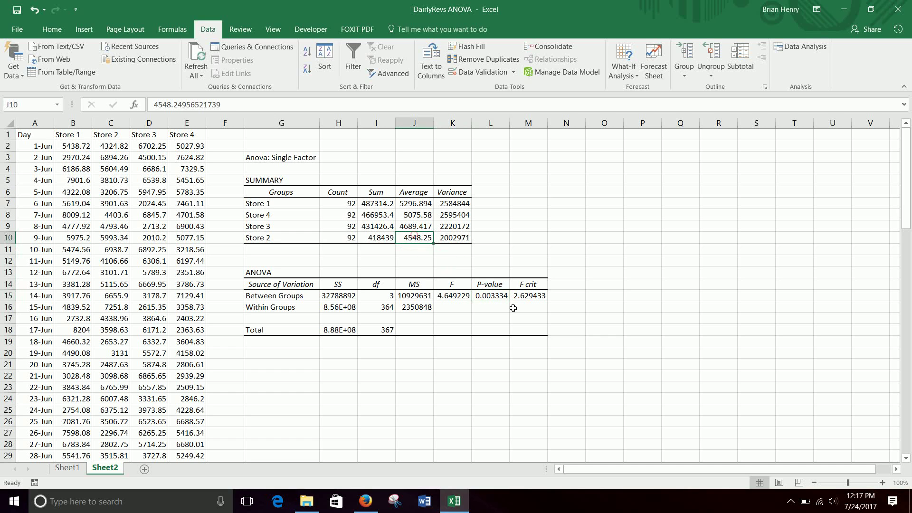
click(420, 229)
drag(420, 231, 416, 204)
click(417, 214)
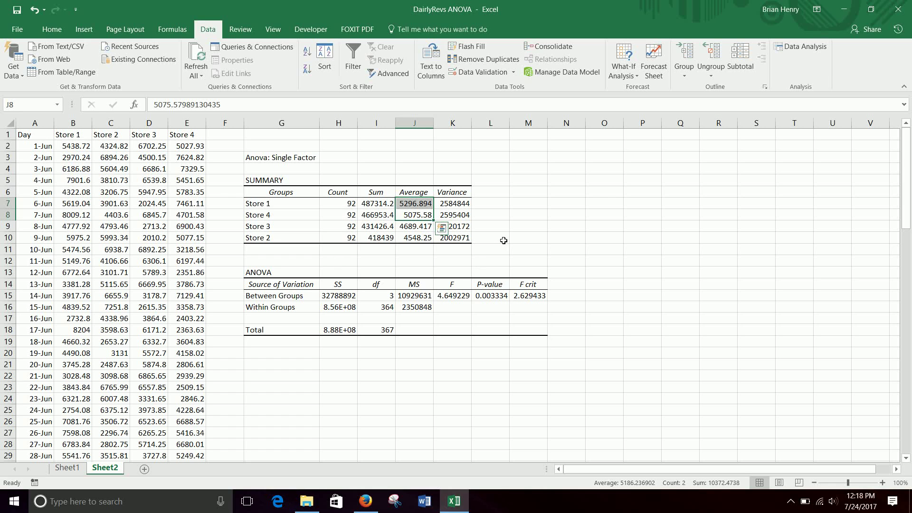
click(407, 204)
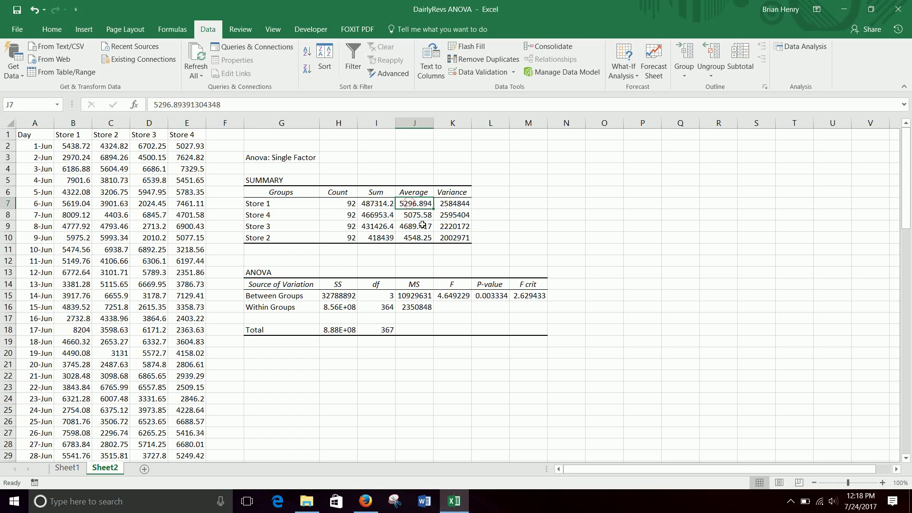
click(420, 216)
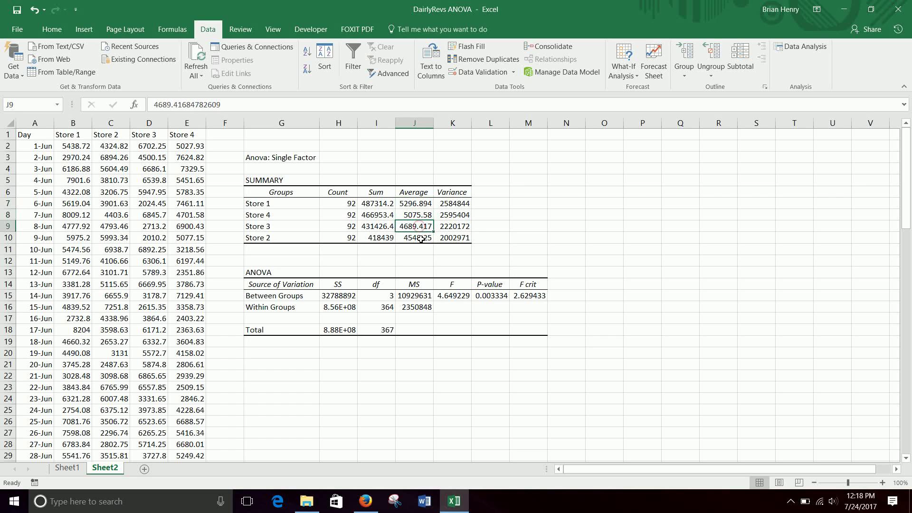
click(421, 237)
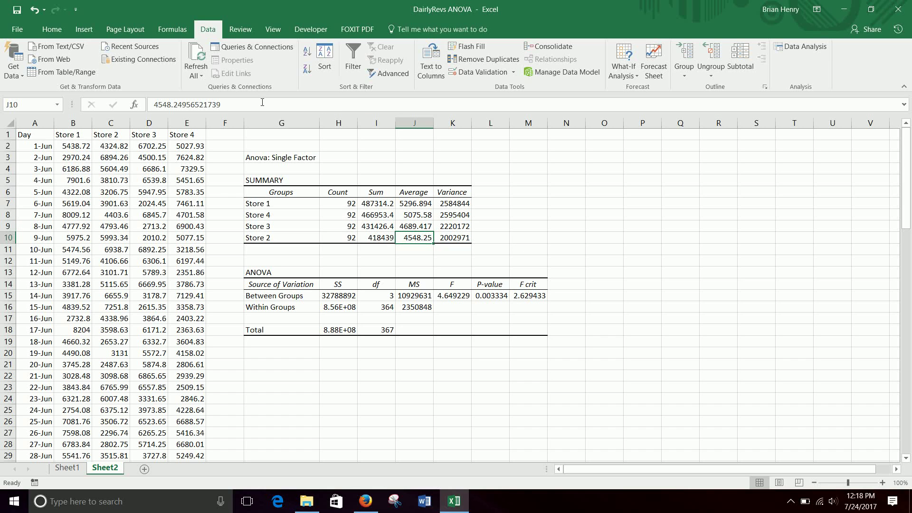
click(492, 294)
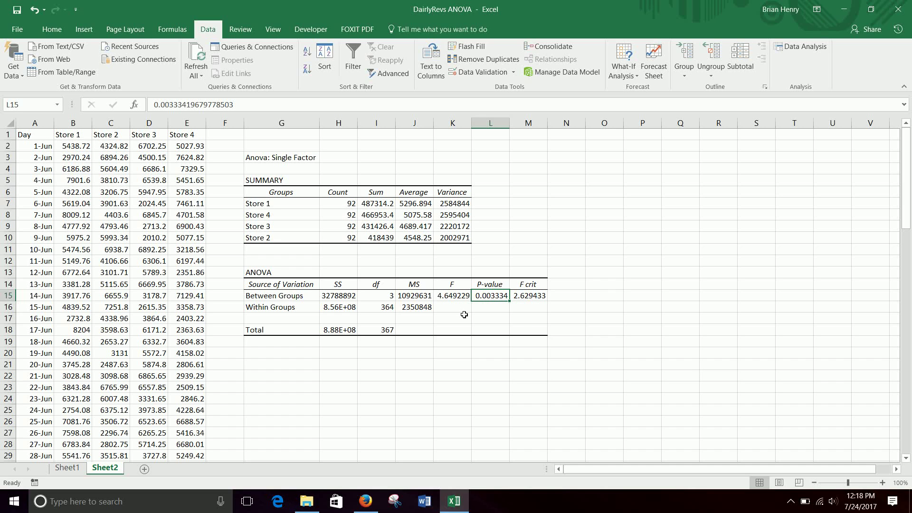
click(790, 501)
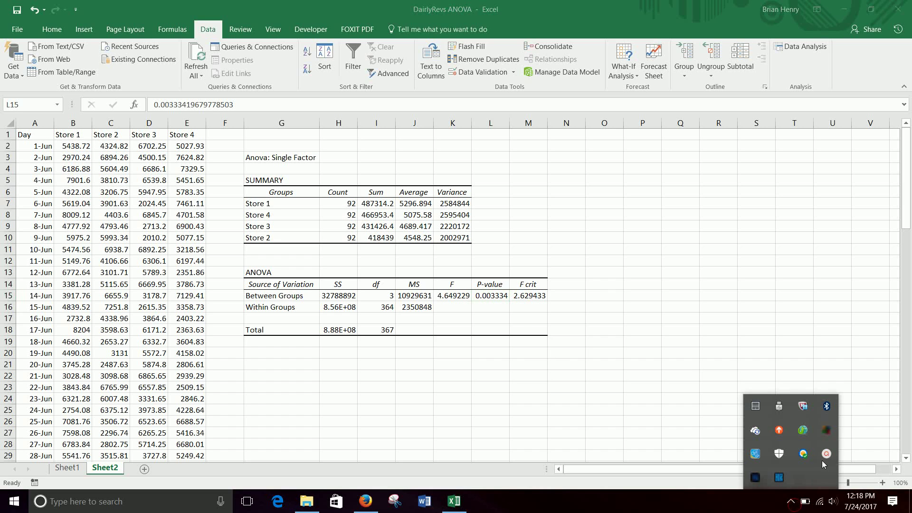